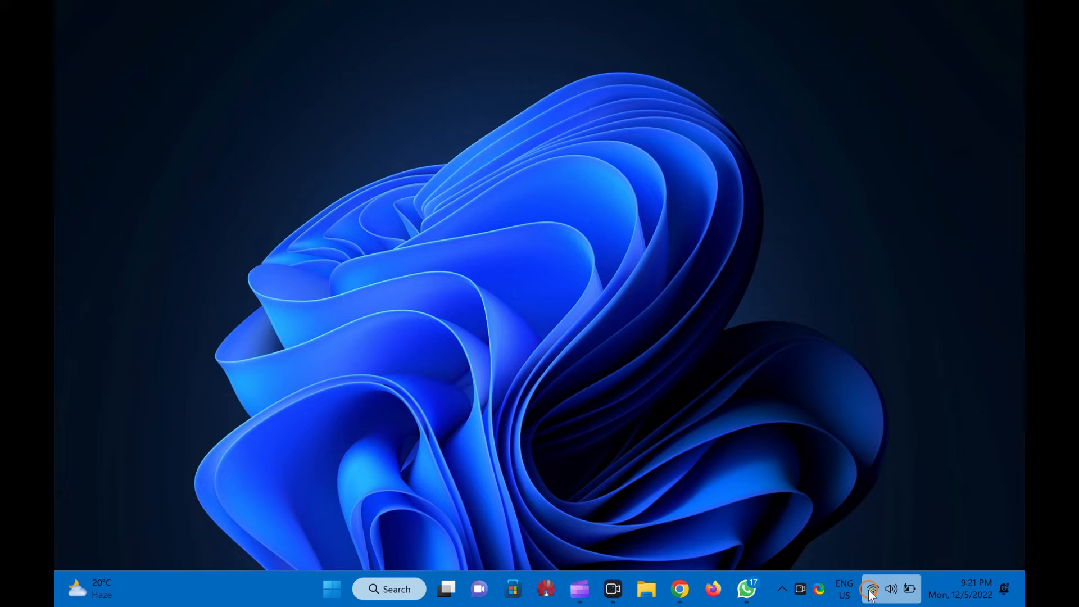
Mute the system sound from Quick Settings, unmute it again, and dismiss the panel.
{"action": "left_click", "coordinate": [911, 588]}
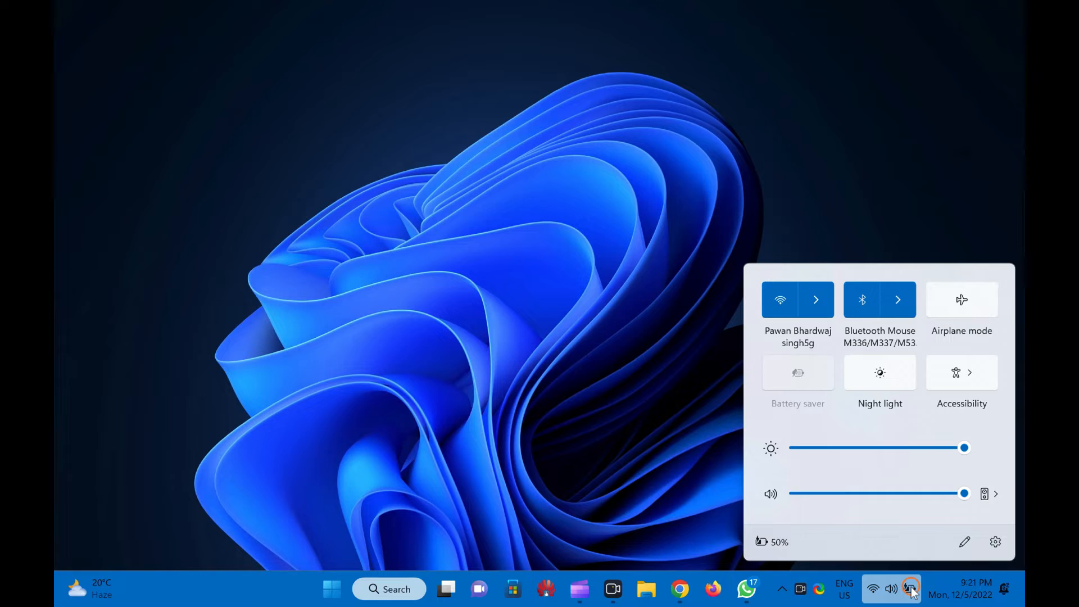
{"action": "left_click", "coordinate": [770, 497]}
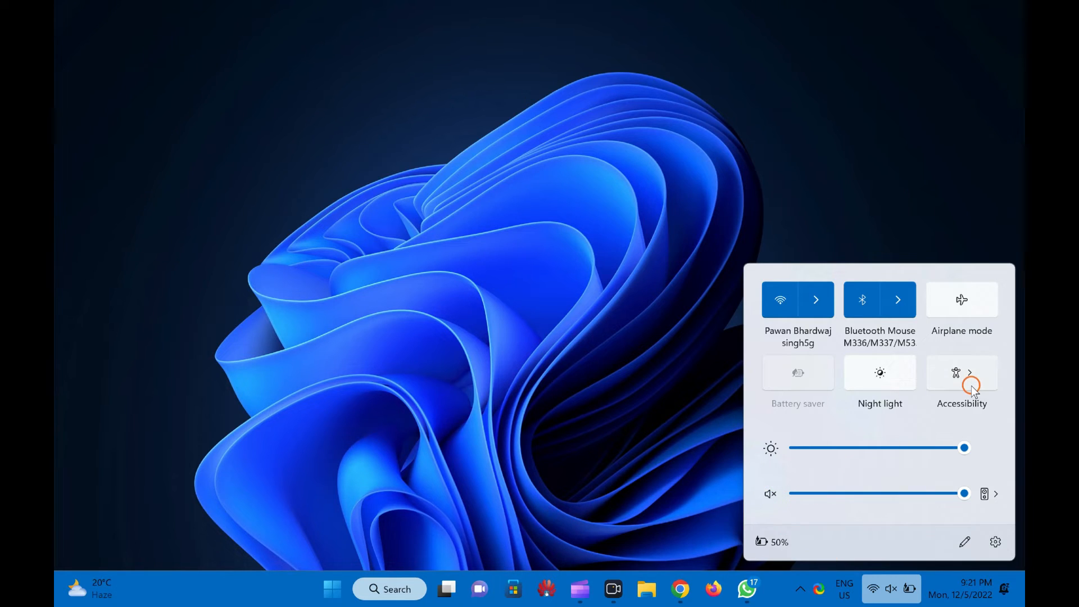
{"action": "left_click", "coordinate": [772, 496]}
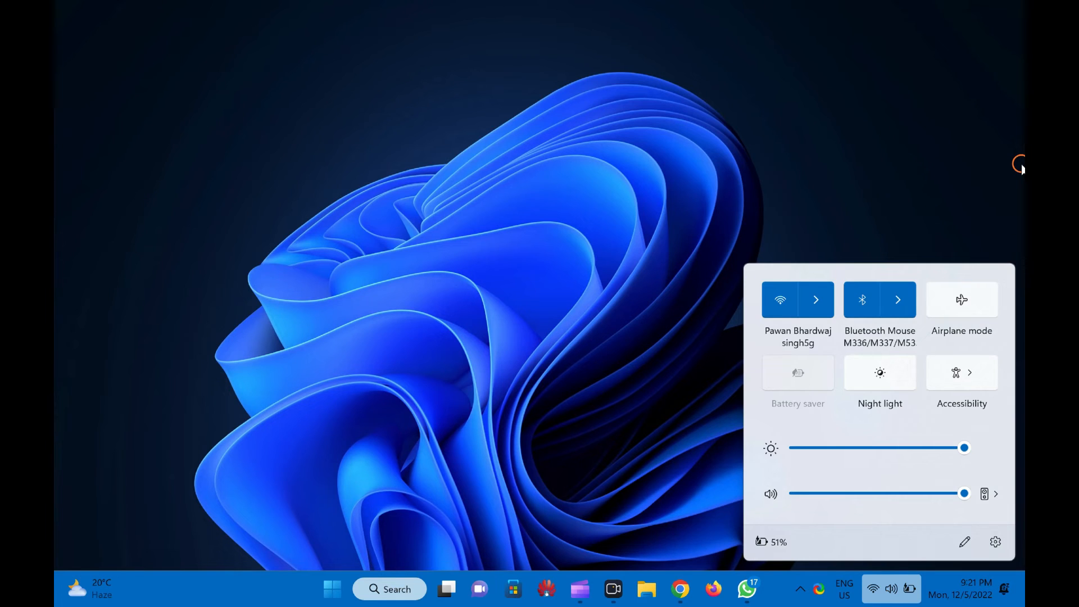
{"action": "left_click", "coordinate": [1018, 165]}
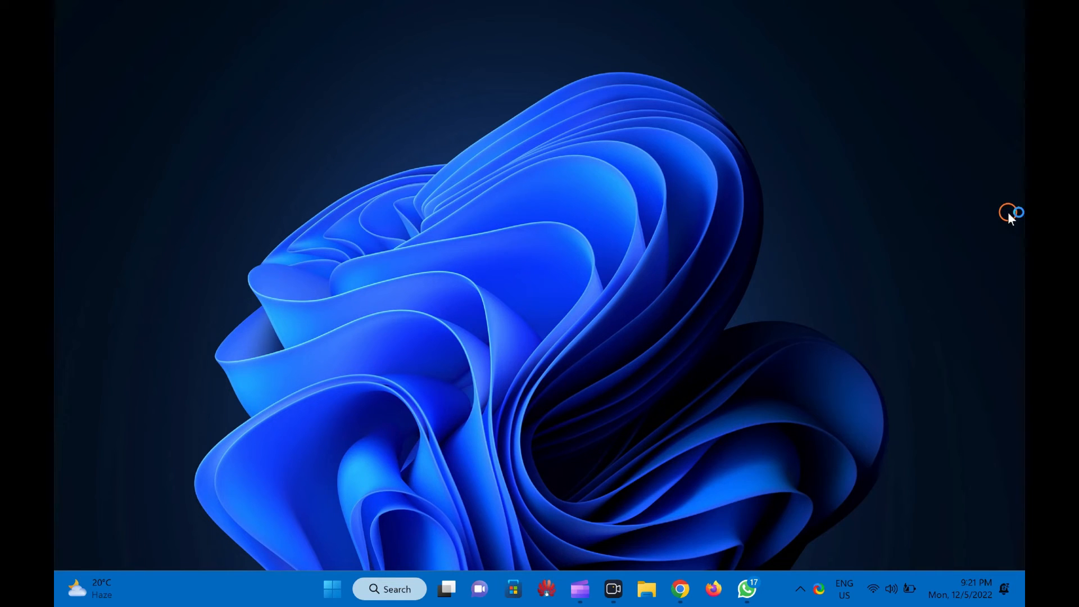